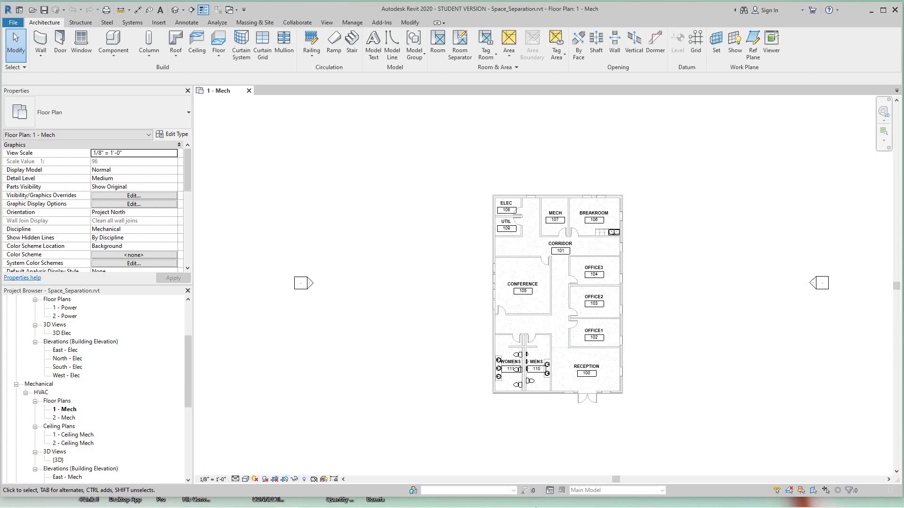
Step: Start a new Schedule/Quantities schedule from the View tab's Schedules menu
mouse_move(531, 507)
scroll(191, 354, down, 3)
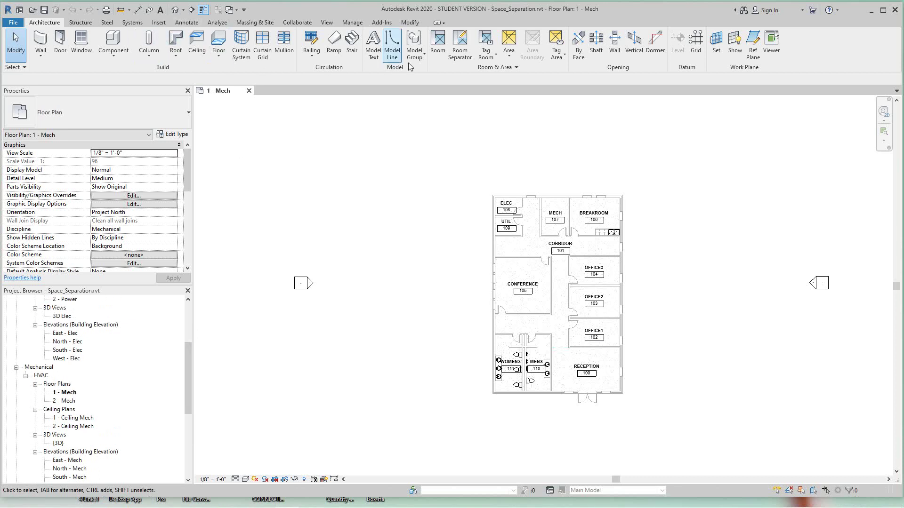
click(327, 23)
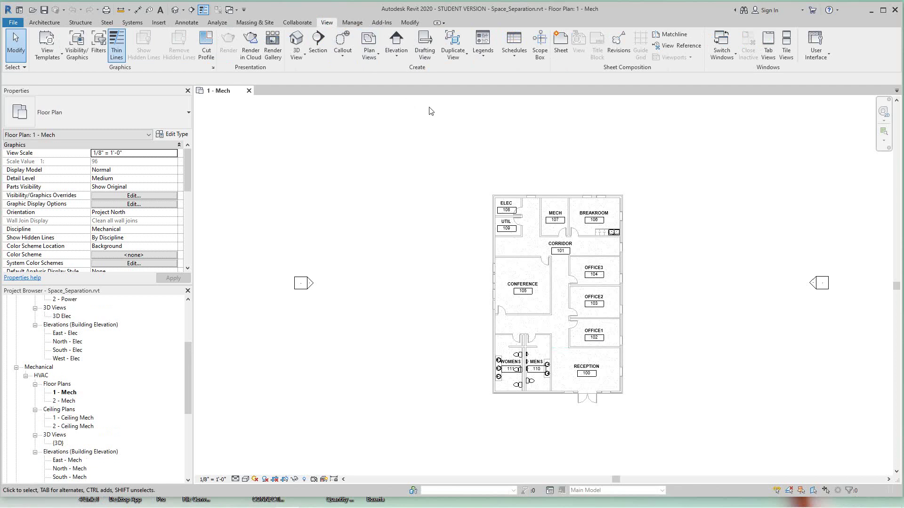
click(516, 56)
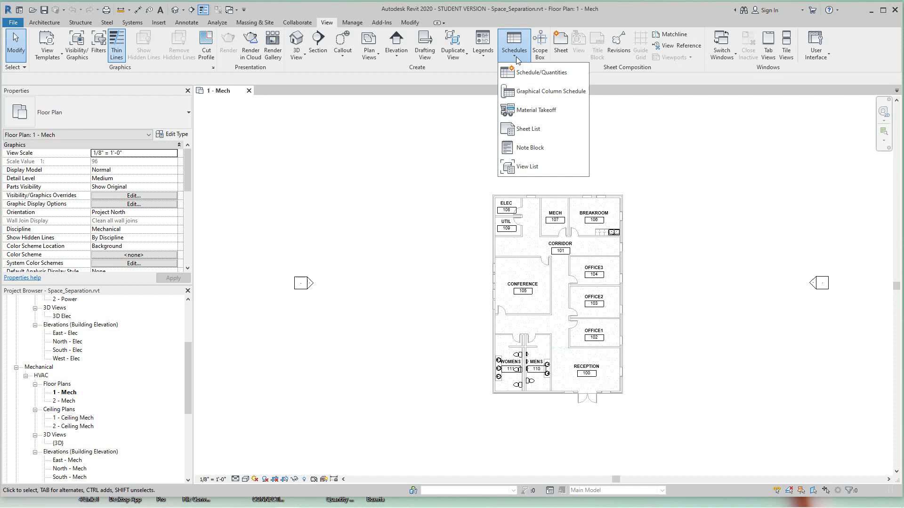
click(536, 76)
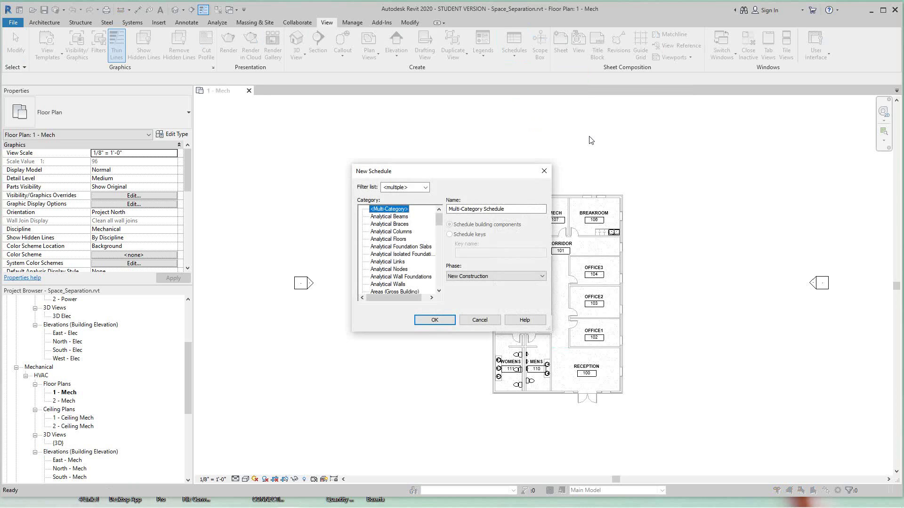
Step: Choose Spaces as the new schedule's category, keeping the name Space Schedule
scroll(440, 229, down, 2)
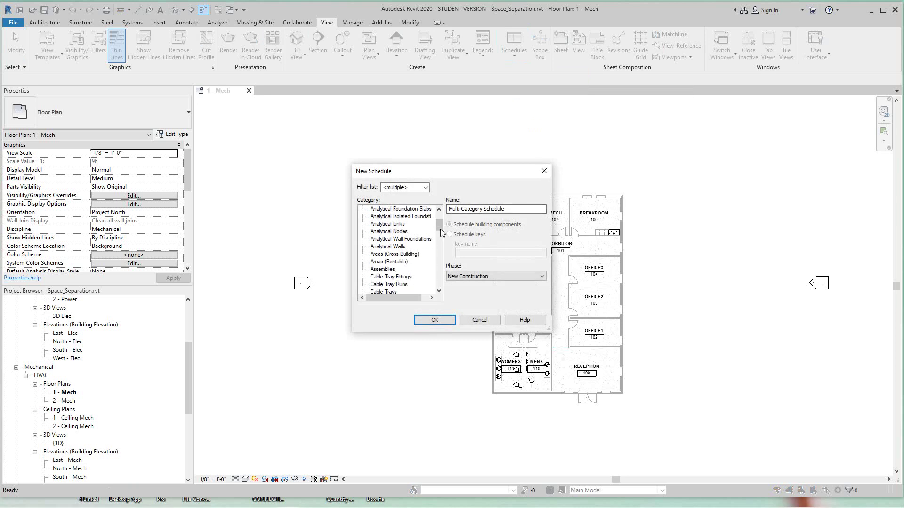
scroll(439, 229, down, 12)
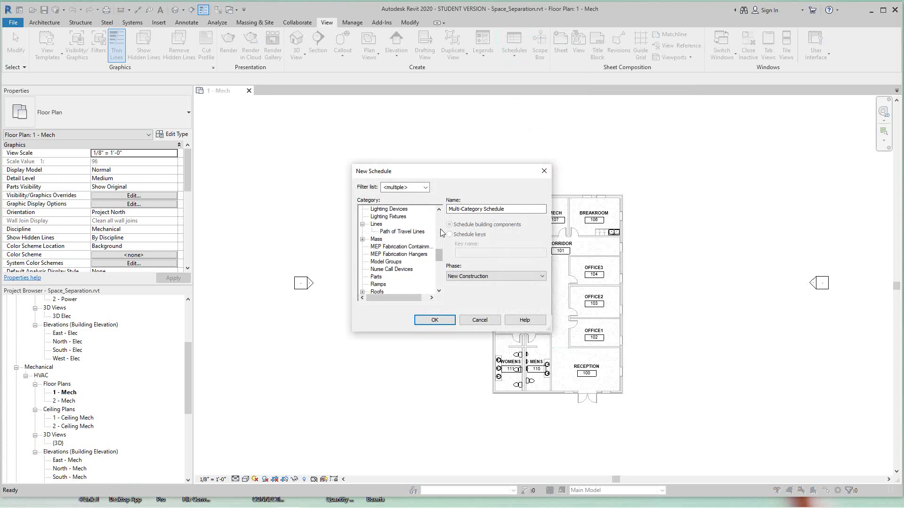
scroll(440, 229, down, 4)
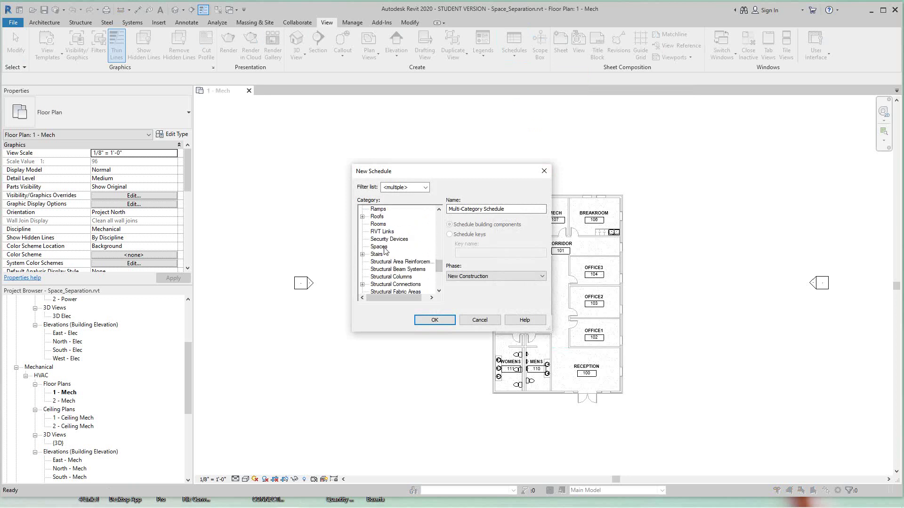
click(384, 248)
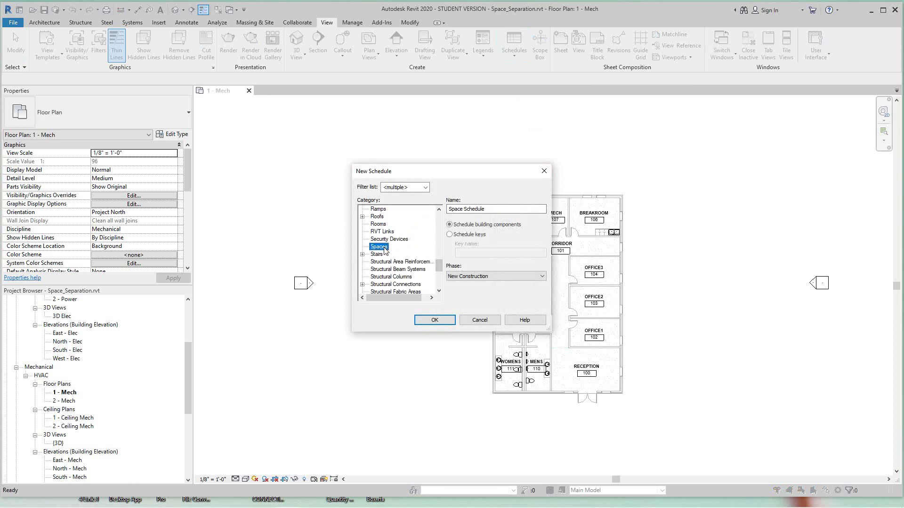
Step: Confirm the Space Schedule and add the Volume and Zone fields
click(435, 320)
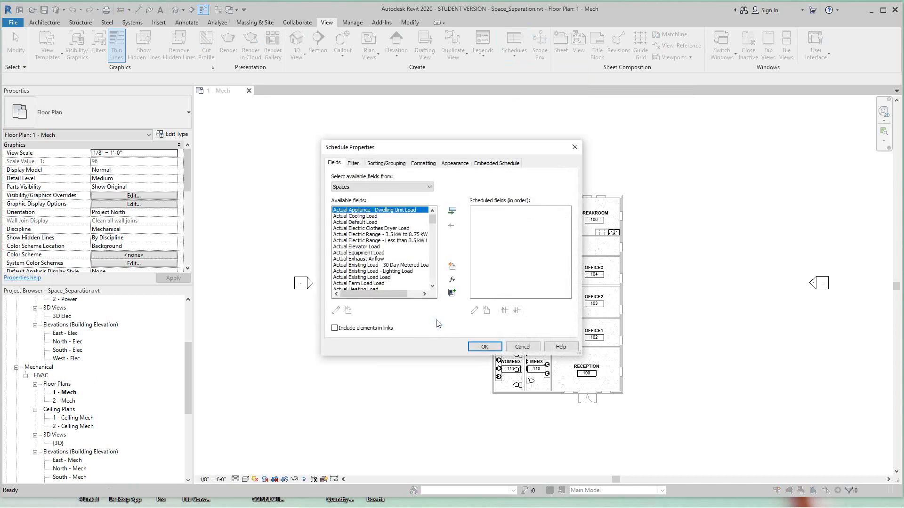
scroll(379, 242, down, 7)
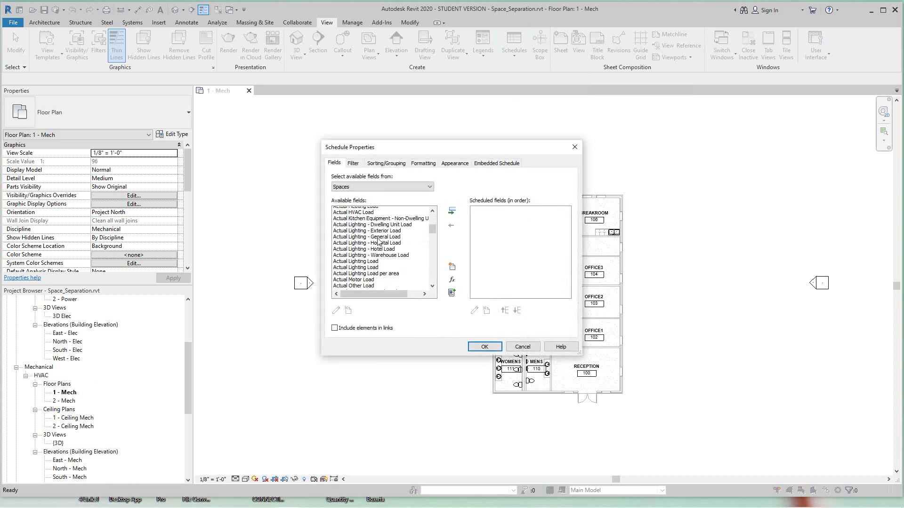
scroll(379, 241, down, 15)
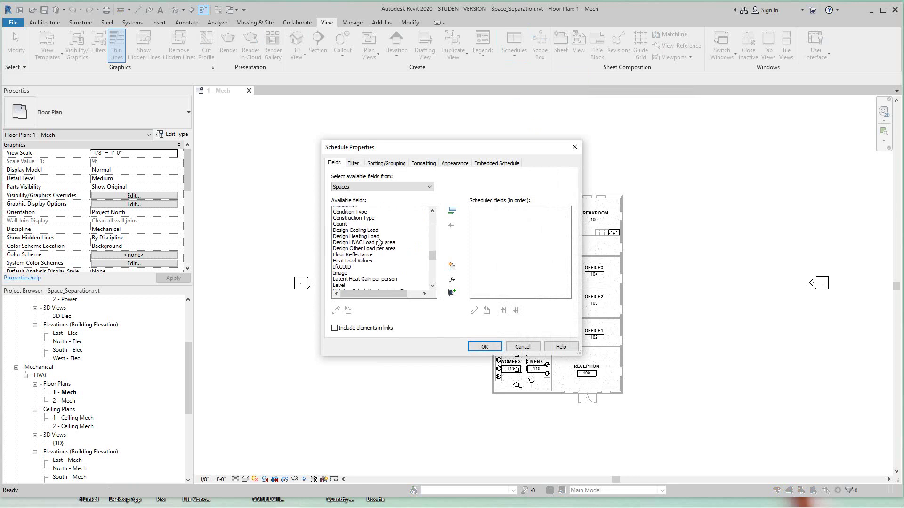
scroll(379, 242, down, 10)
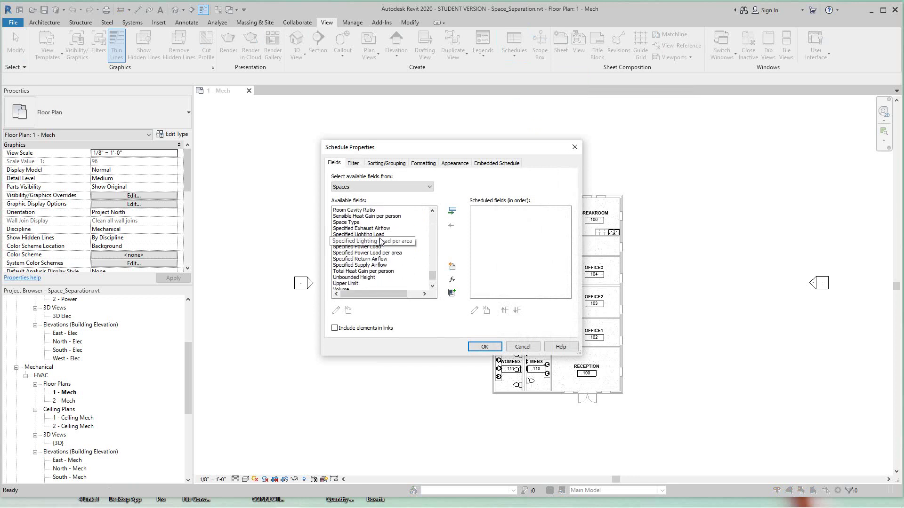
scroll(381, 241, up, 2)
scroll(381, 242, up, 1)
scroll(382, 242, down, 3)
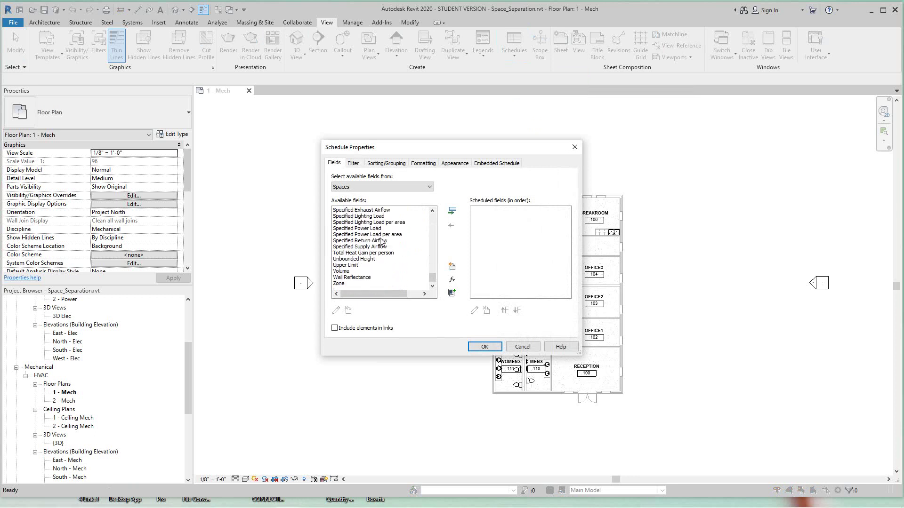
click(342, 271)
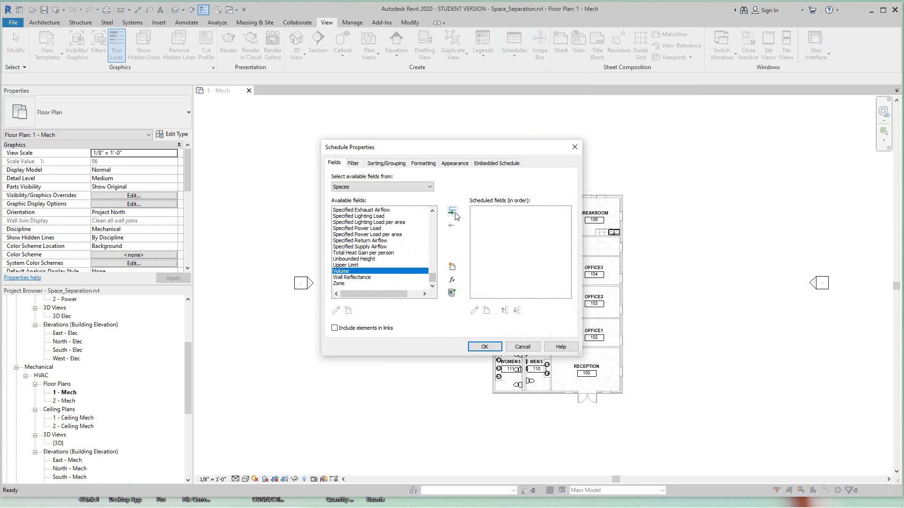
click(452, 211)
click(343, 283)
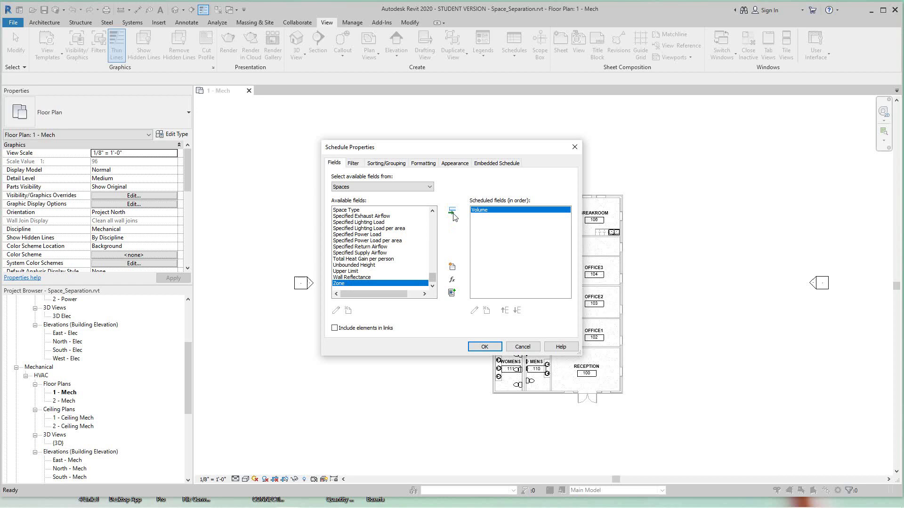
click(452, 211)
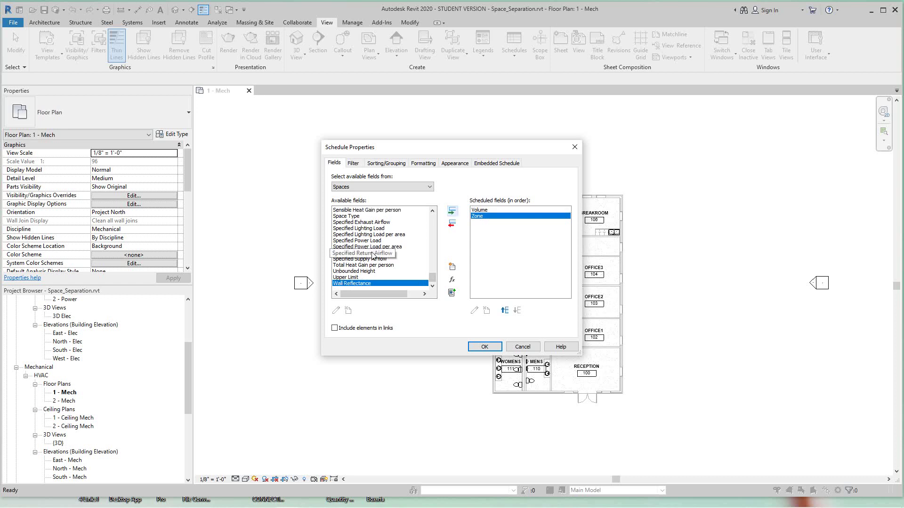
Step: Add the Name and Number fields to the scheduled fields
scroll(373, 256, up, 2)
scroll(373, 256, up, 1)
scroll(345, 285, up, 2)
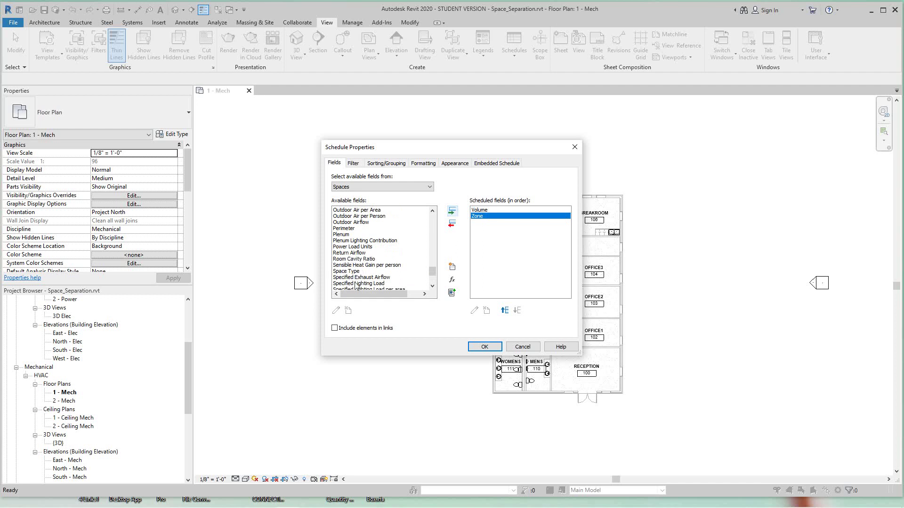
scroll(356, 284, down, 2)
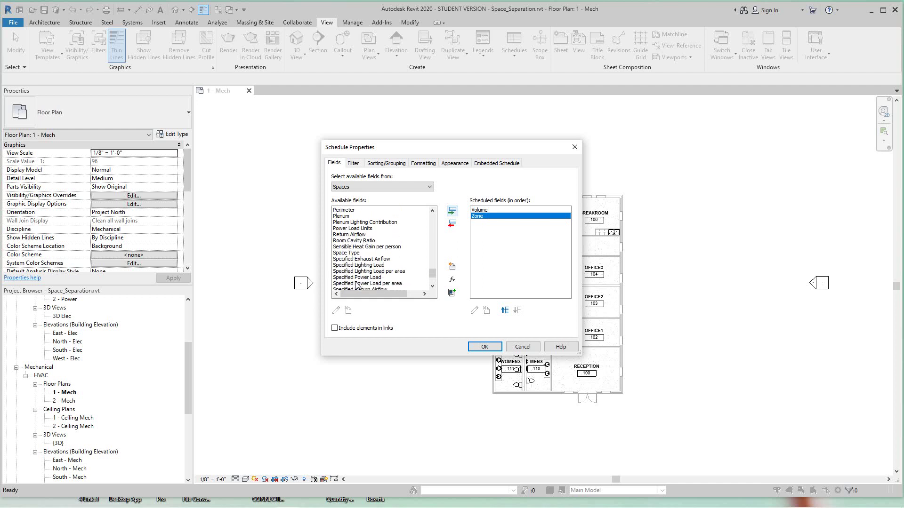
scroll(355, 285, down, 1)
click(356, 283)
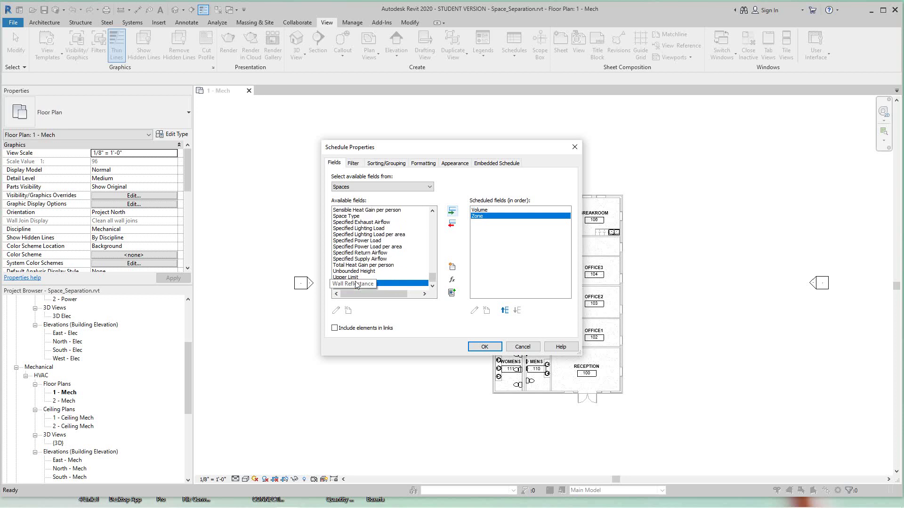
scroll(359, 278, up, 4)
scroll(360, 275, up, 3)
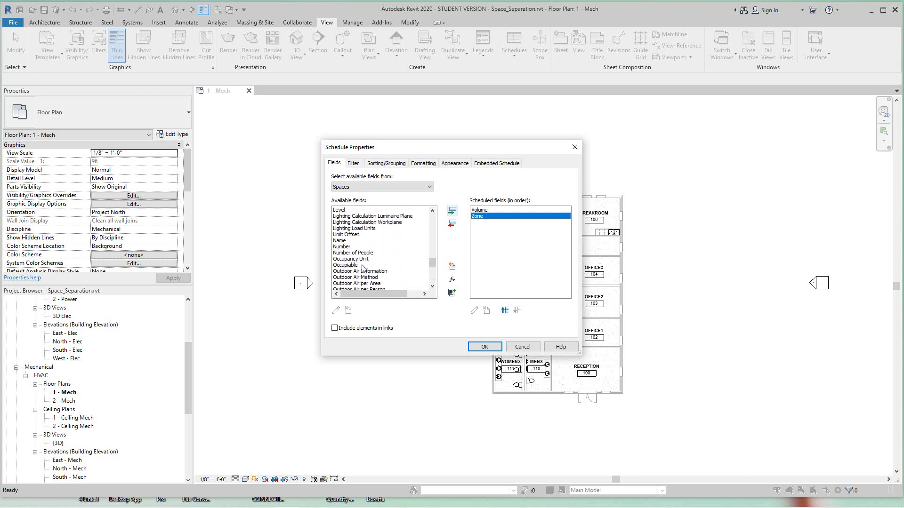
click(344, 241)
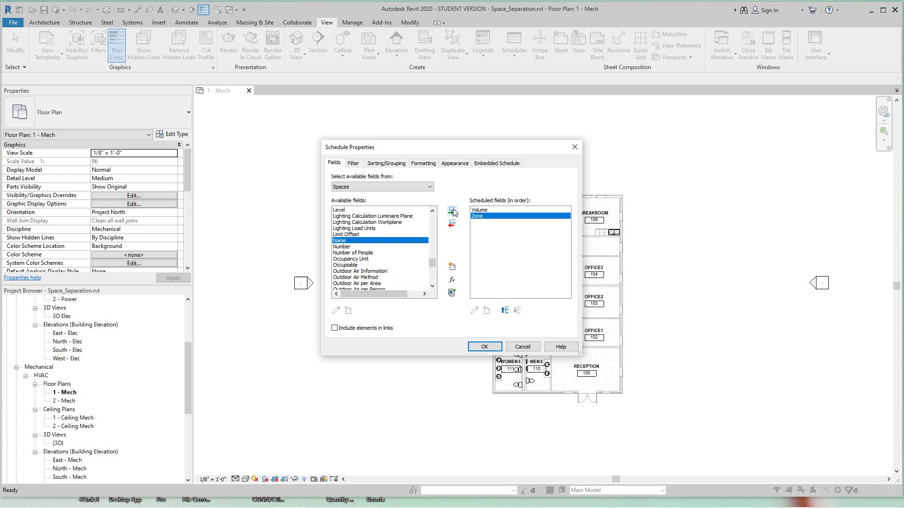
click(452, 211)
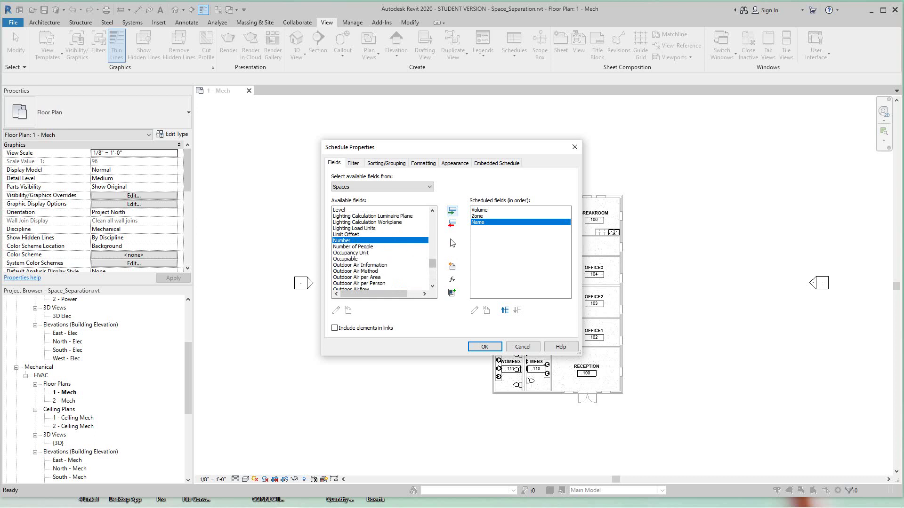
click(453, 212)
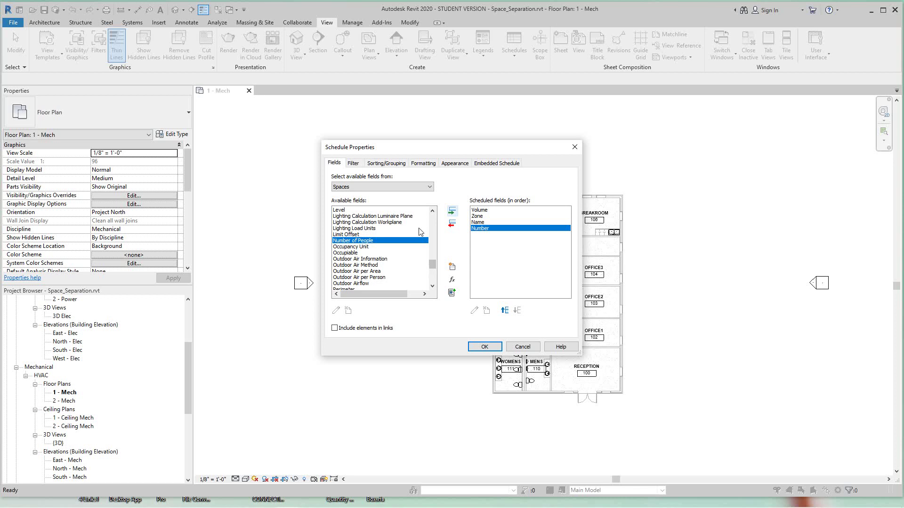
scroll(436, 226, up, 4)
scroll(436, 225, up, 12)
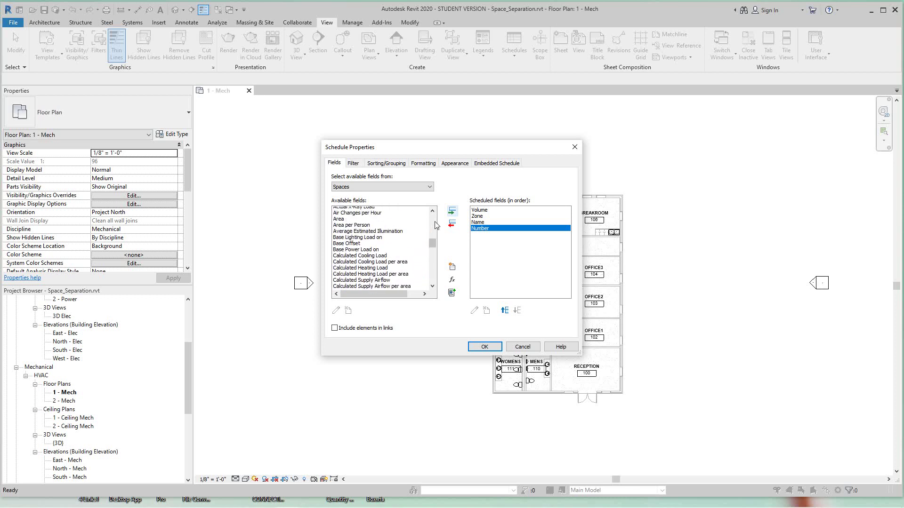
scroll(434, 223, up, 3)
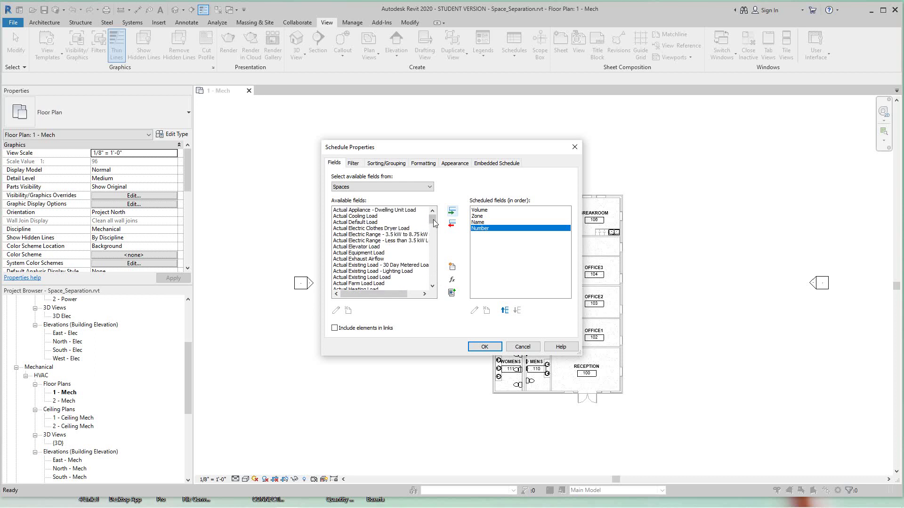
scroll(434, 223, down, 10)
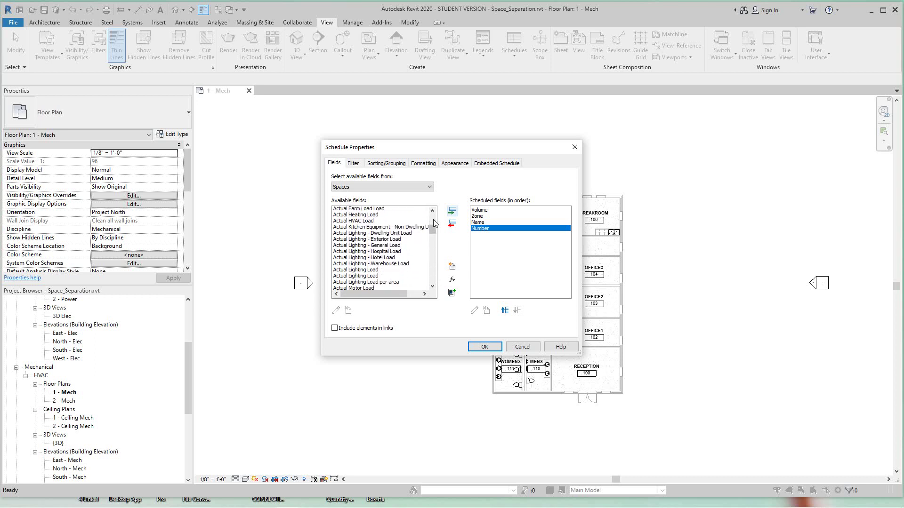
scroll(434, 223, down, 4)
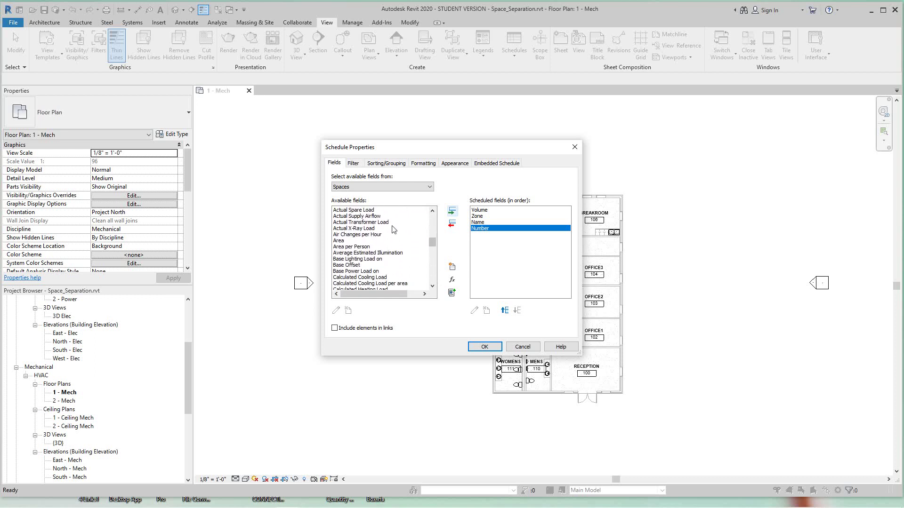
Step: Add the Area field and move Name to the top of the field order
click(339, 241)
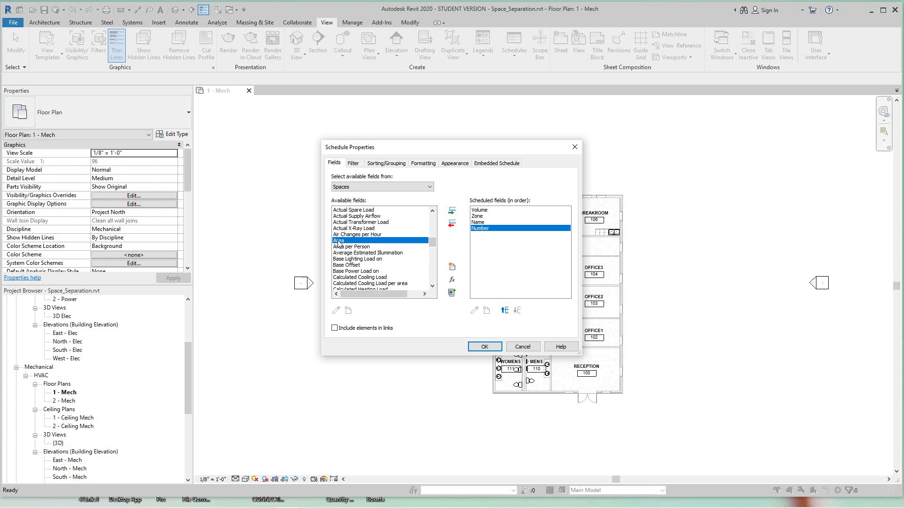
click(451, 211)
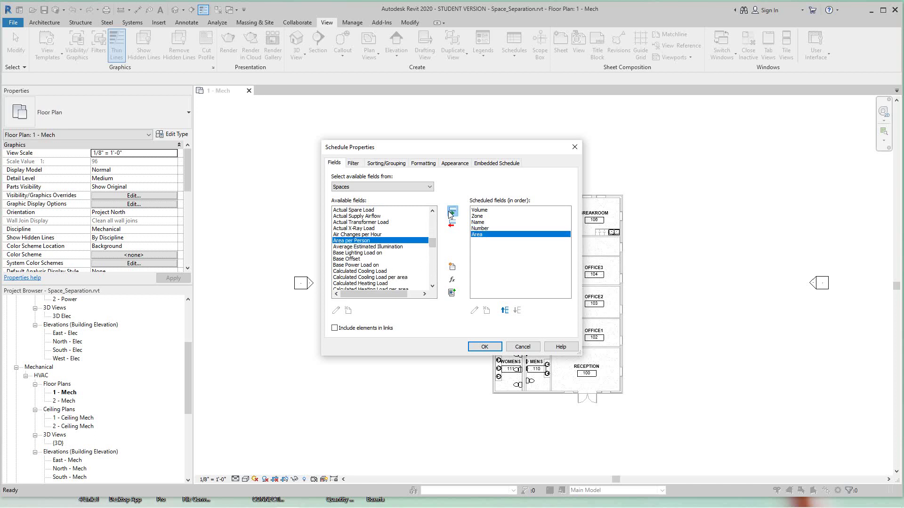
click(484, 223)
click(504, 311)
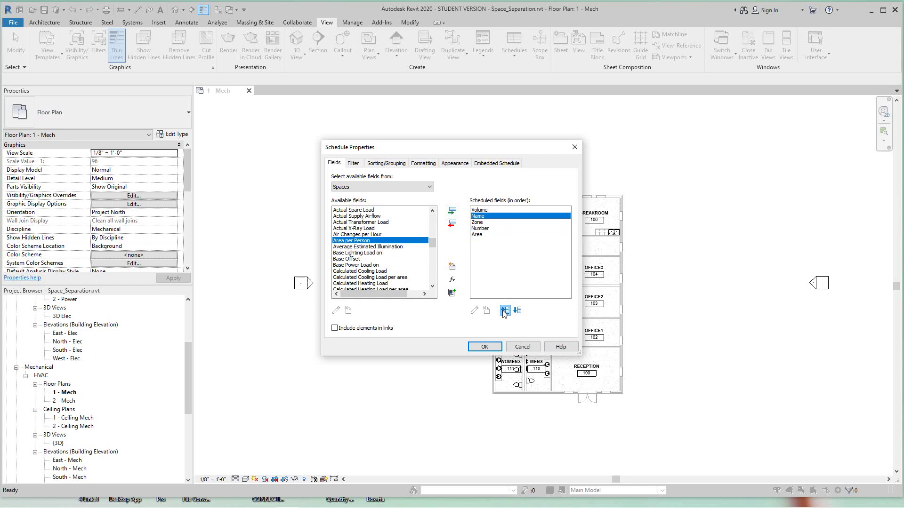
click(504, 310)
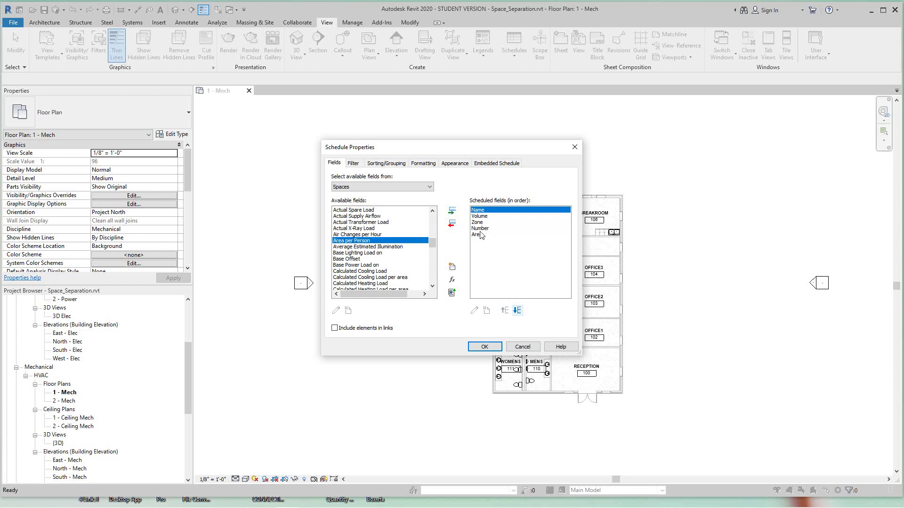
Step: Move Number to second and Area to third place, then confirm the schedule
click(481, 229)
click(504, 310)
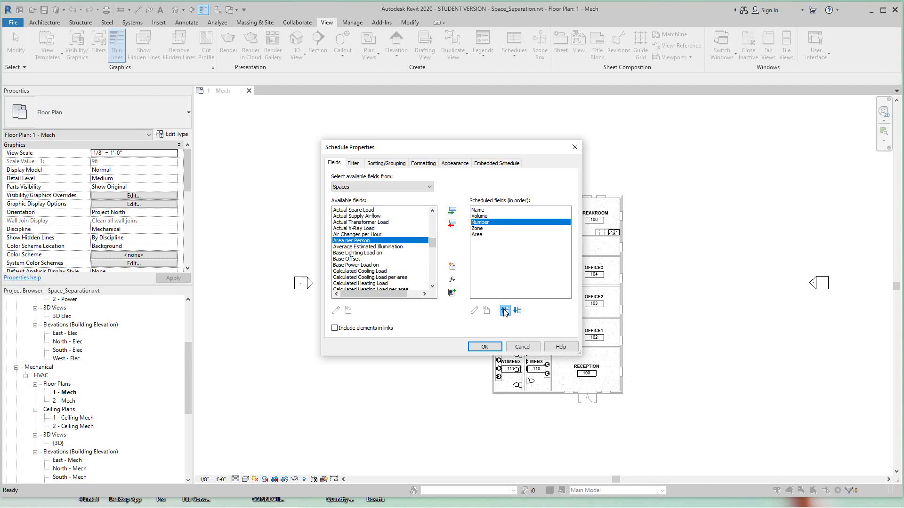
click(505, 311)
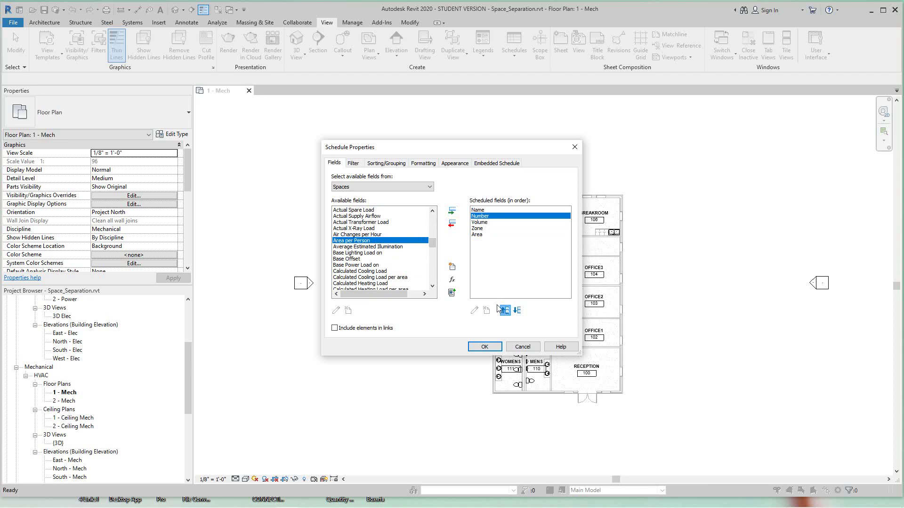
click(477, 235)
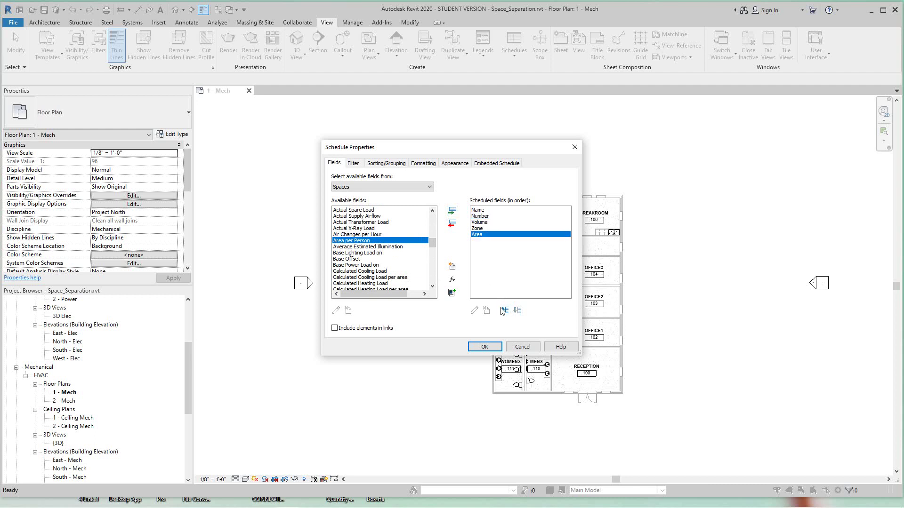
click(504, 311)
click(504, 310)
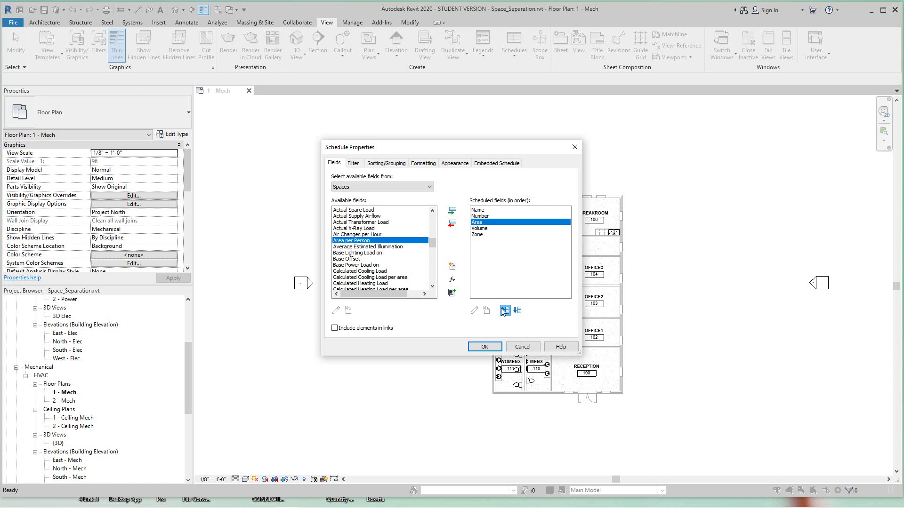
click(484, 347)
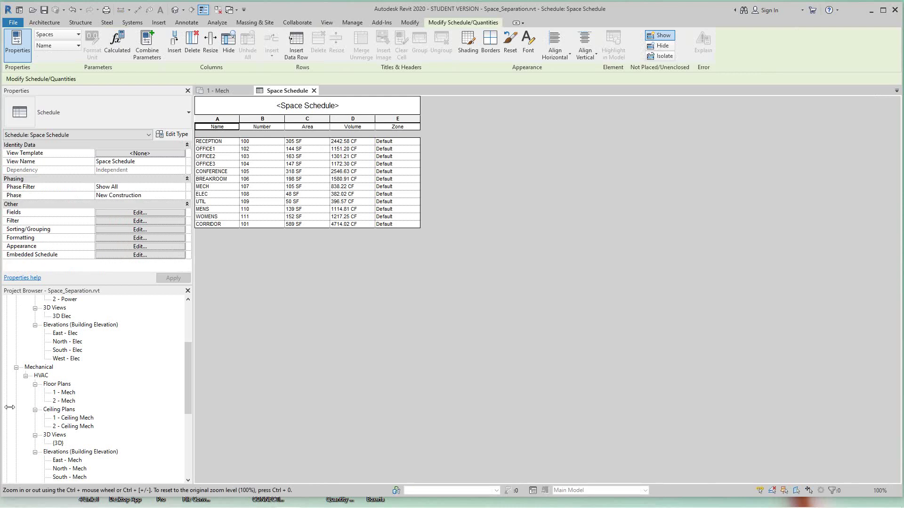
Step: Review the 12-space schedule and scroll the Project Browser to the top
scroll(187, 344, up, 2)
scroll(187, 343, up, 2)
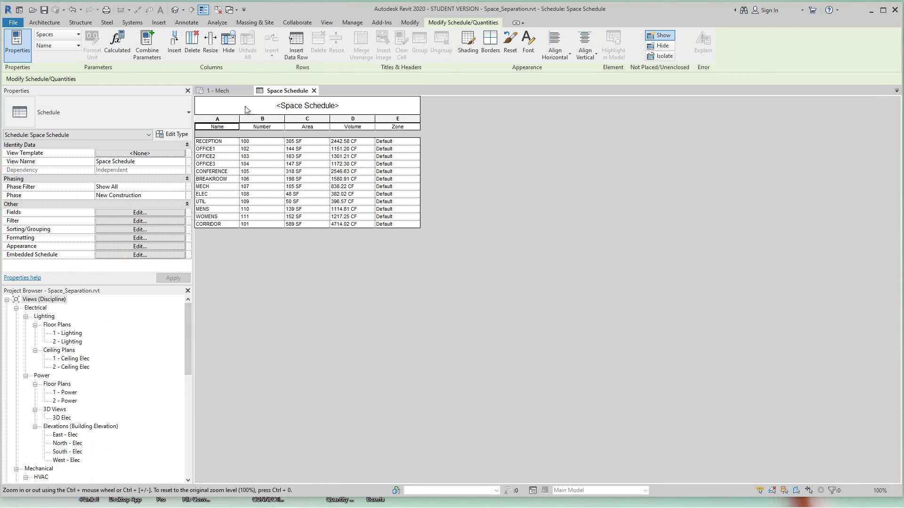
Step: Switch to the 1 - Mech floor plan and zoom and pan onto the corridor rooms
click(231, 91)
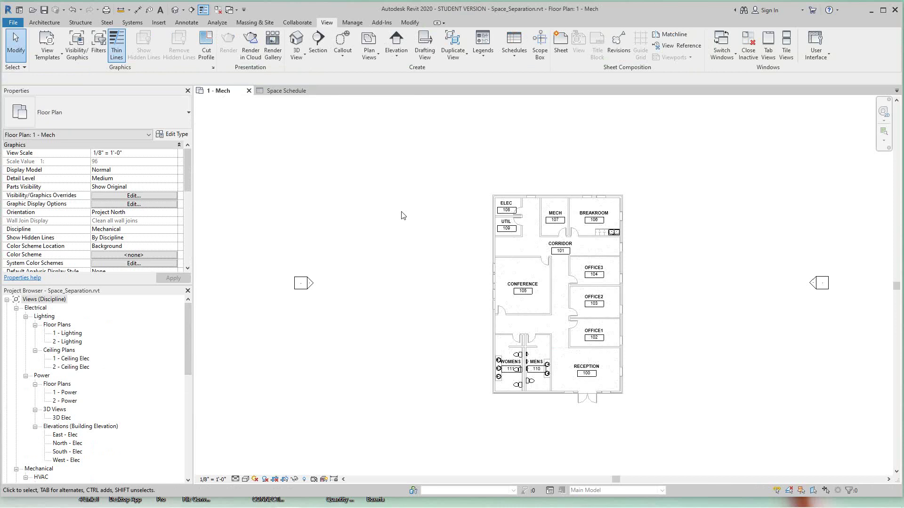
scroll(662, 314, up, 3)
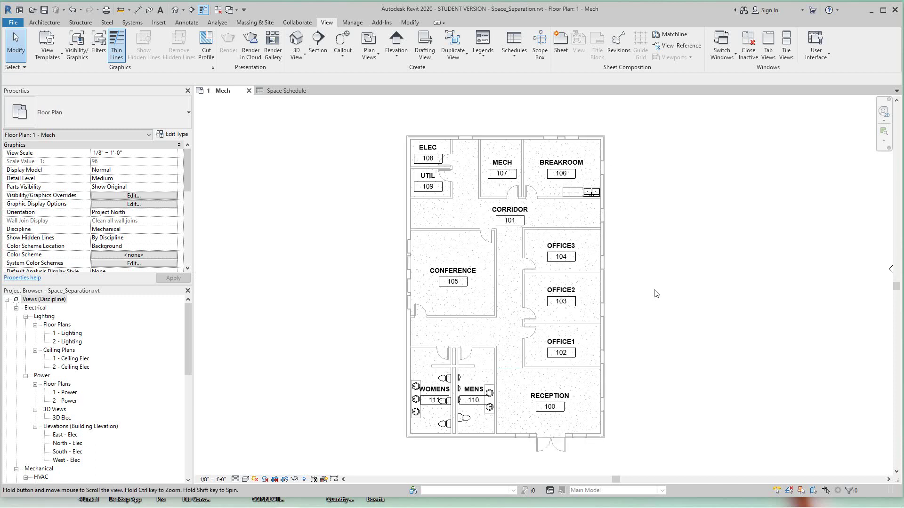
mouse_move(656, 293)
middle_down()
mouse_move(649, 274)
mouse_move(653, 292)
middle_up()
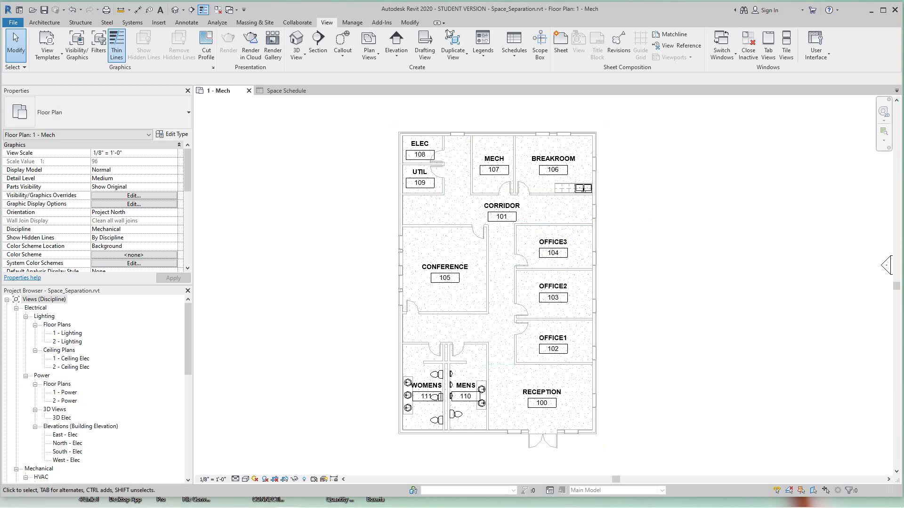
Step: Draw a space separator from the conference room wall midpoint to the office wall
click(220, 23)
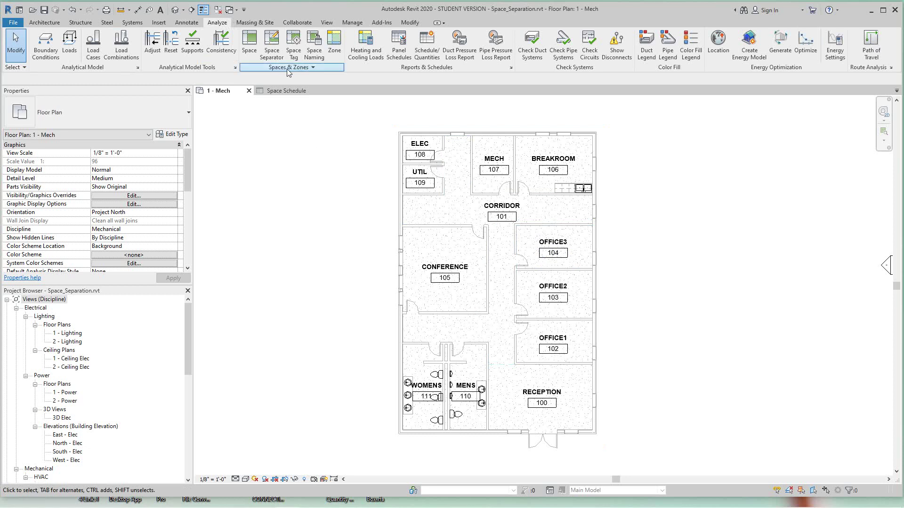
click(269, 45)
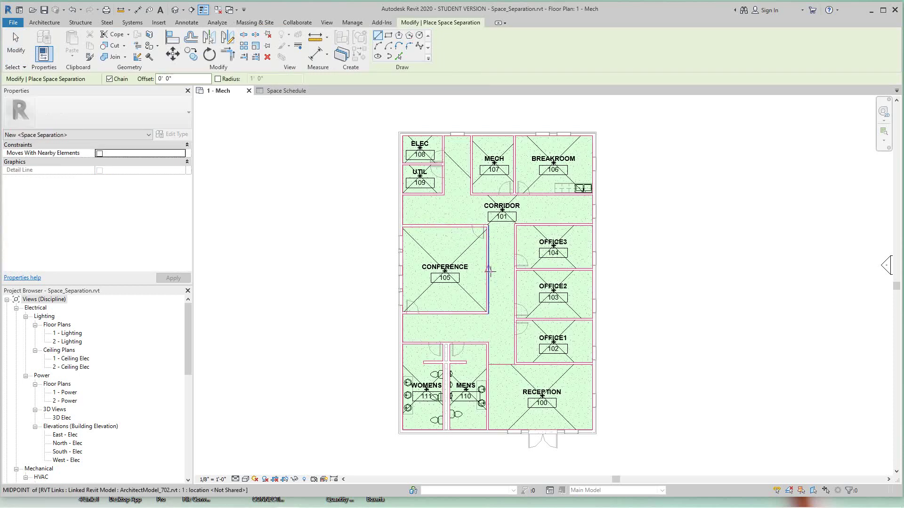
scroll(488, 271, up, 1)
scroll(488, 271, up, 2)
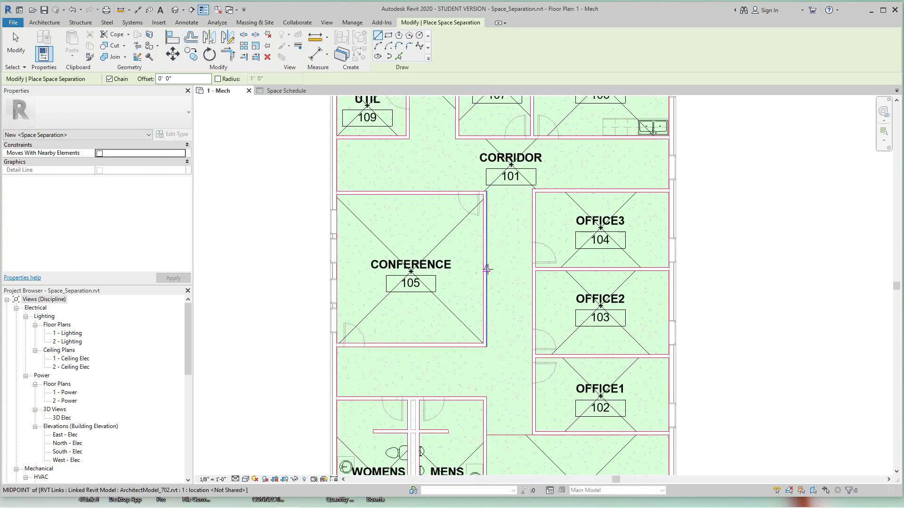
click(487, 269)
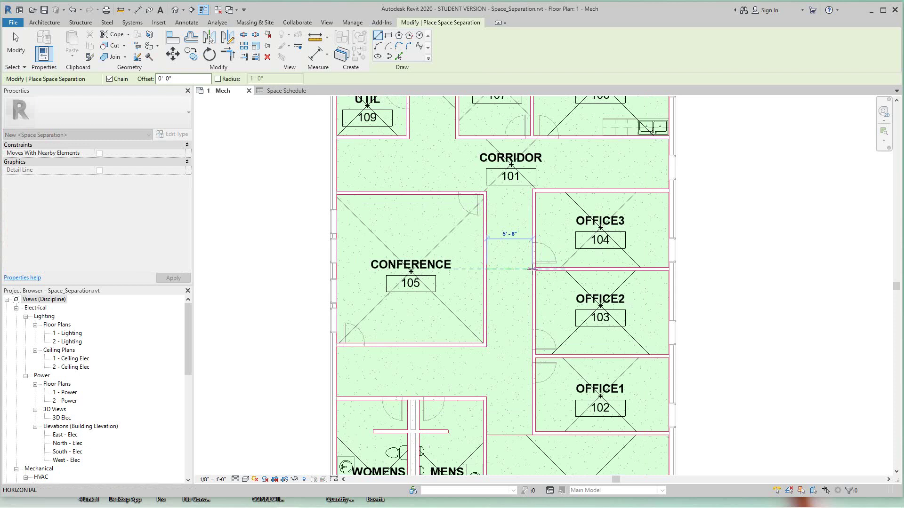
click(532, 269)
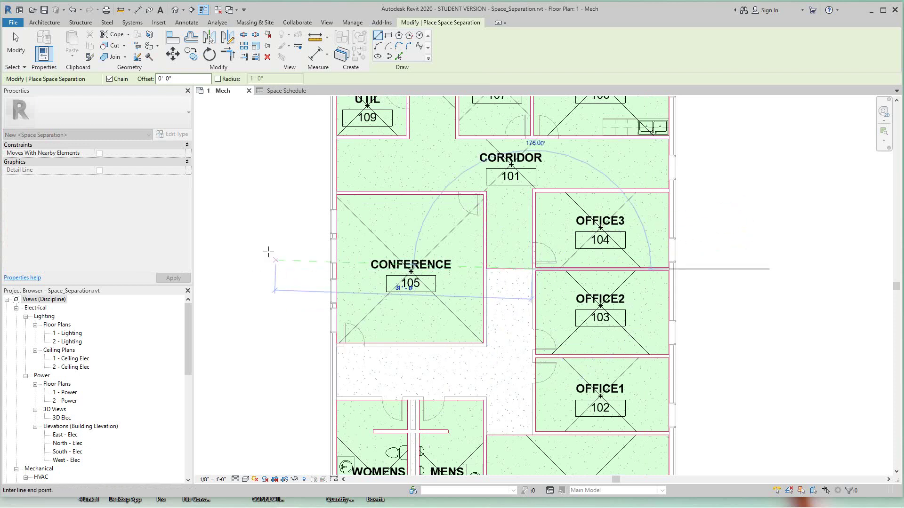
scroll(268, 252, down, 2)
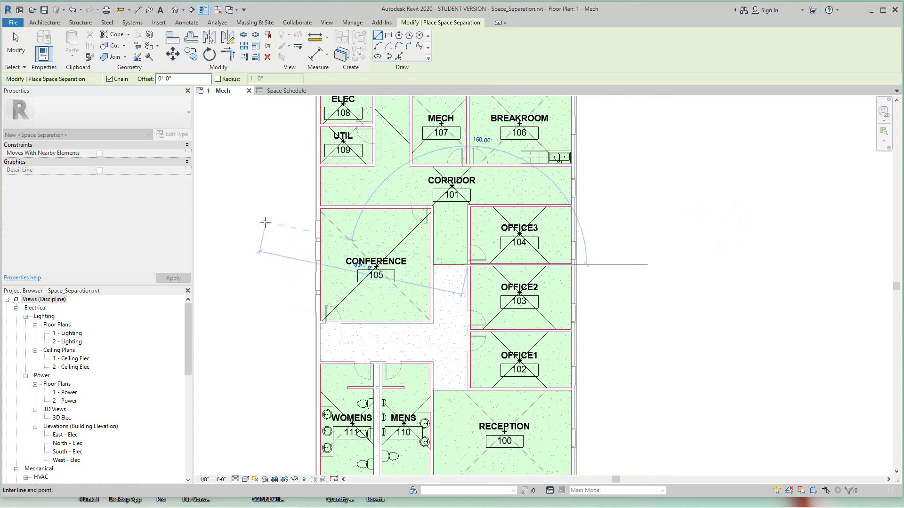
click(15, 38)
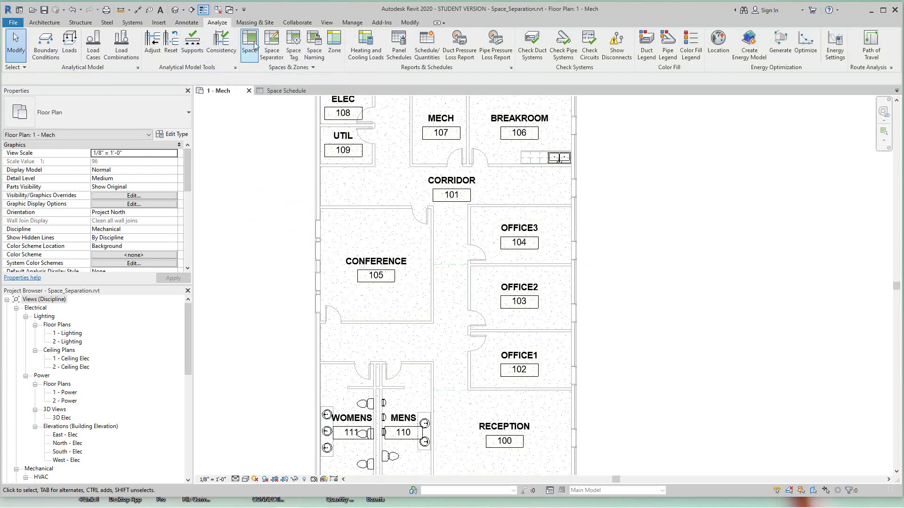
Step: Place new space 112 in the separated lower corridor area and exit the tool
click(245, 63)
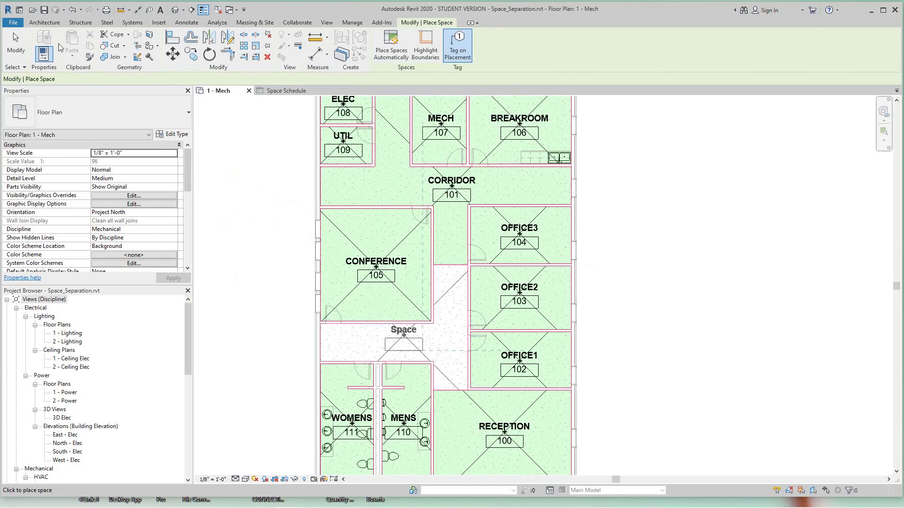
click(15, 35)
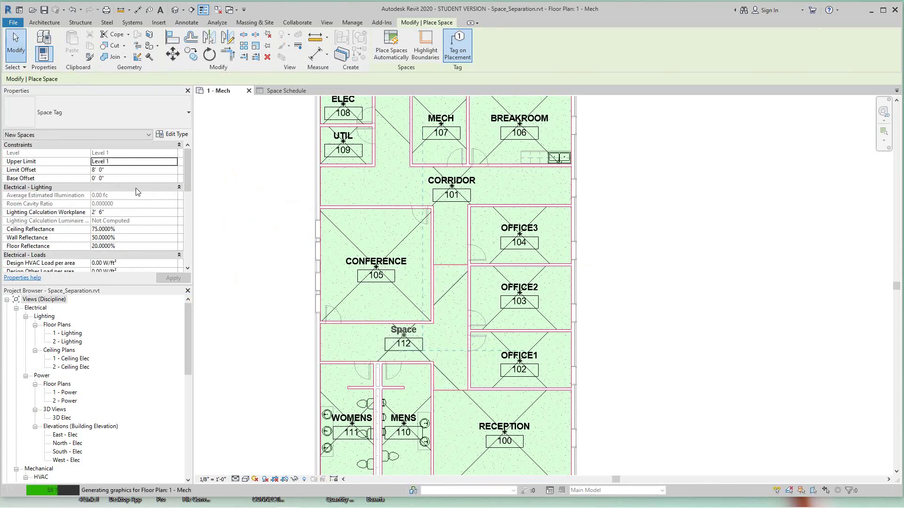
key(Escape)
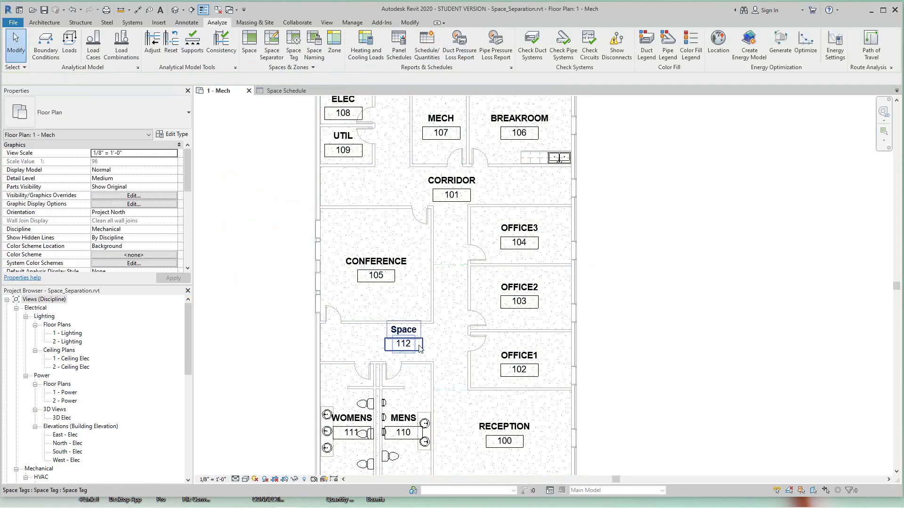
scroll(421, 348, up, 3)
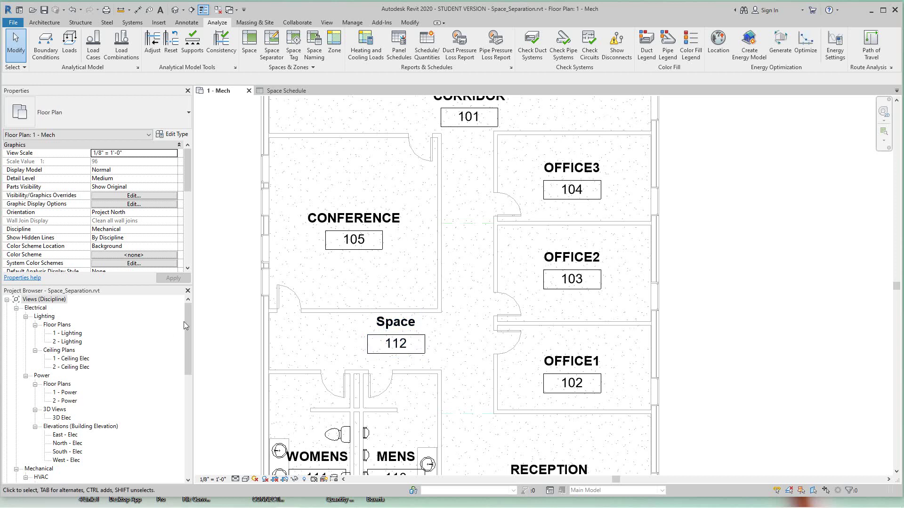
Step: Open the Space Schedule from the Project Browser's Schedules list
scroll(186, 318, down, 4)
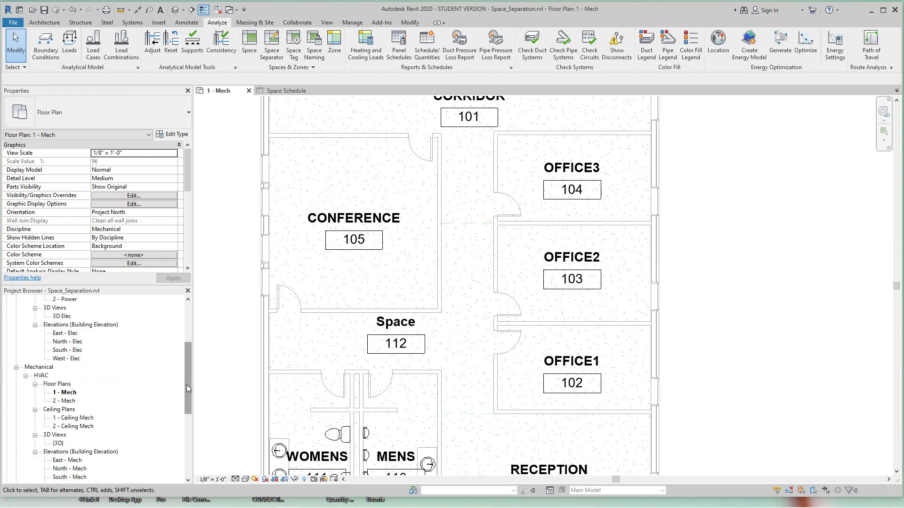
scroll(188, 389, down, 8)
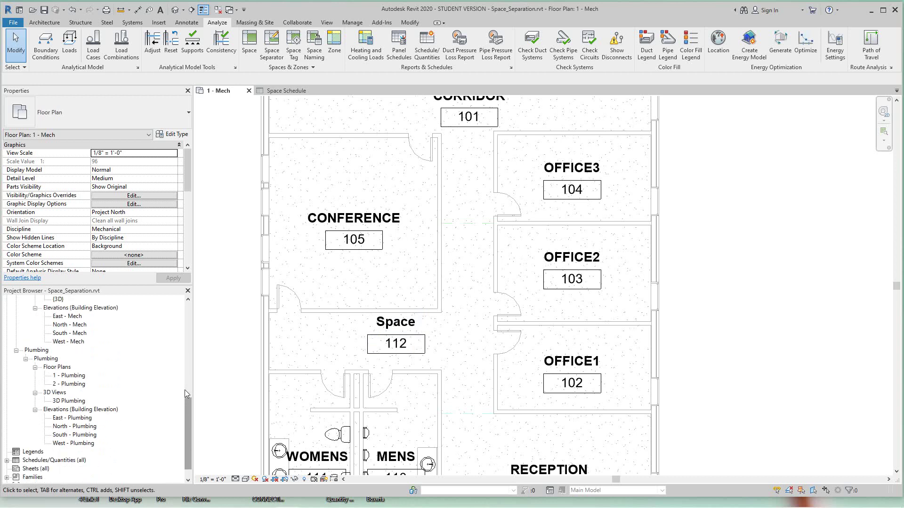
scroll(185, 390, down, 1)
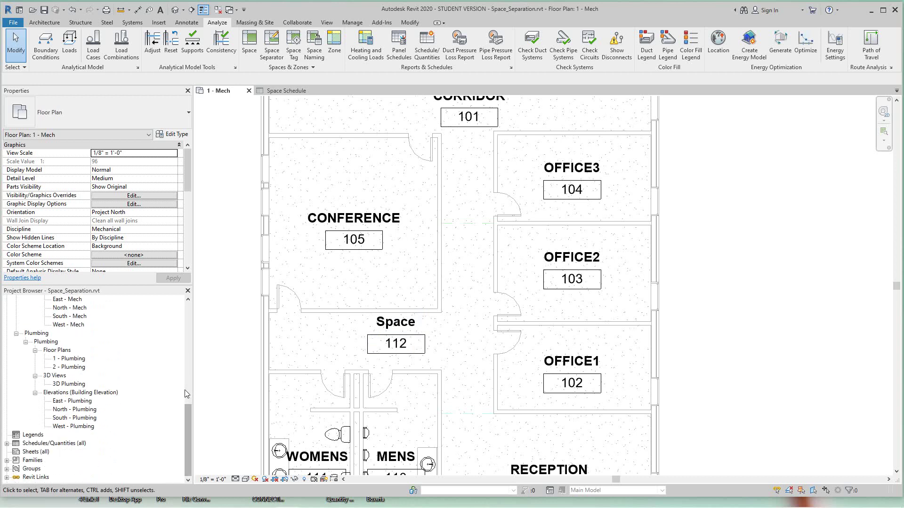
click(7, 444)
click(50, 452)
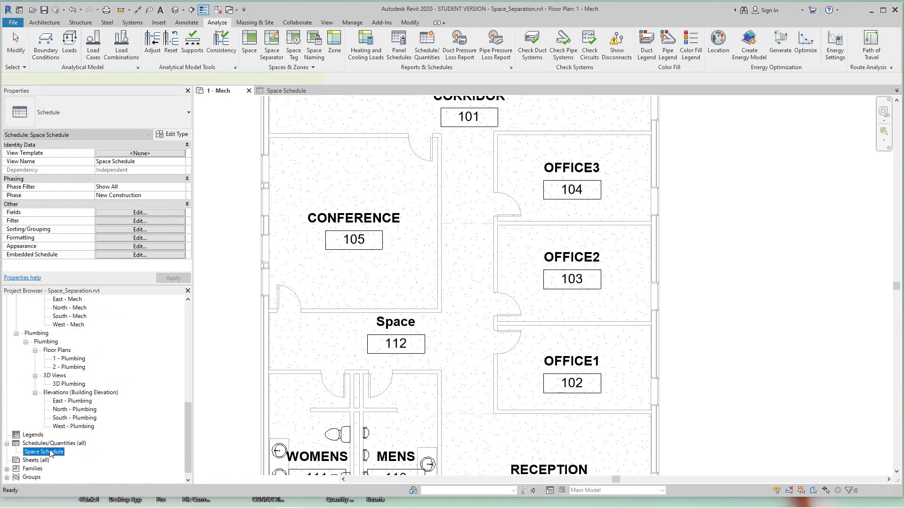
double_click(50, 453)
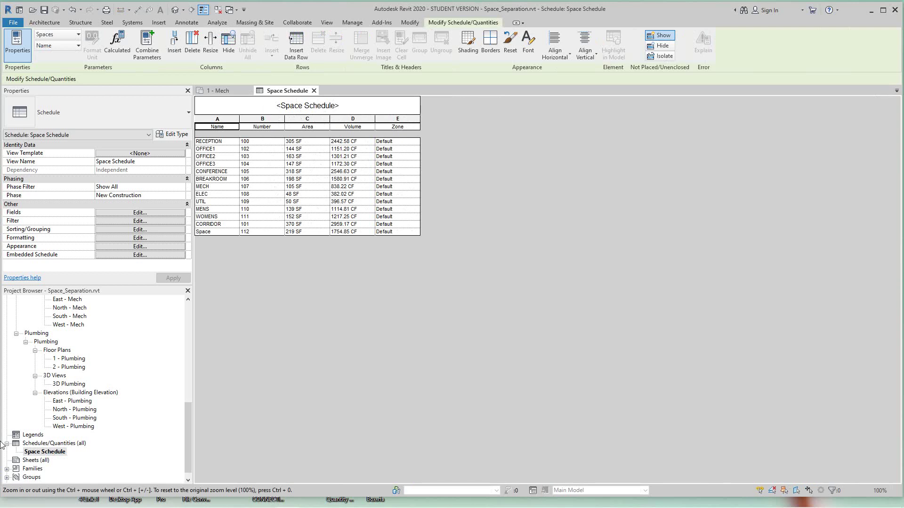
mouse_move(405, 507)
Step: Renumber CORRIDOR to 101-B and make space 112 a CORRIDOR numbered 101-A
click(254, 225)
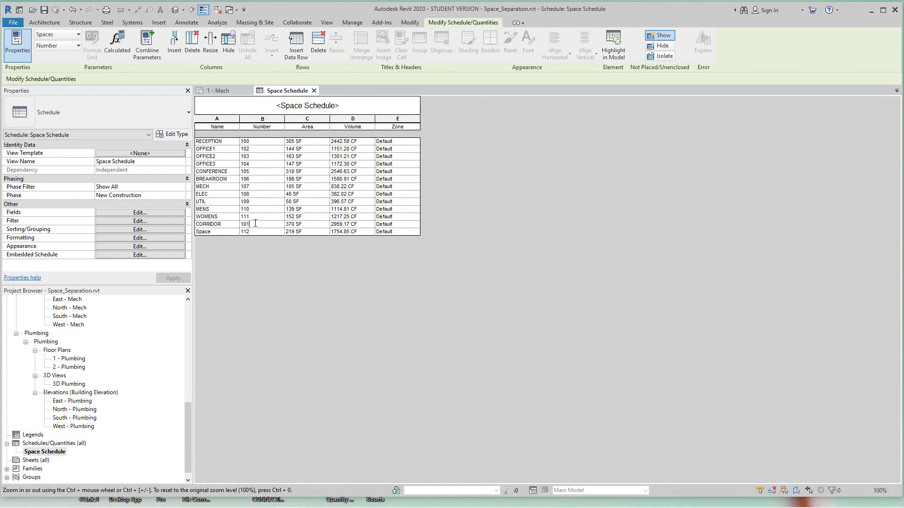
text(-B)
click(221, 231)
text(CO)
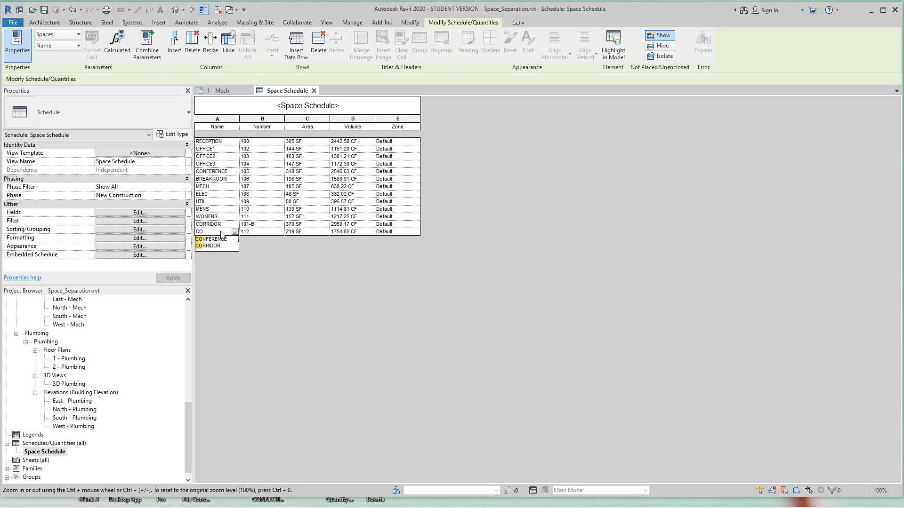
text(R)
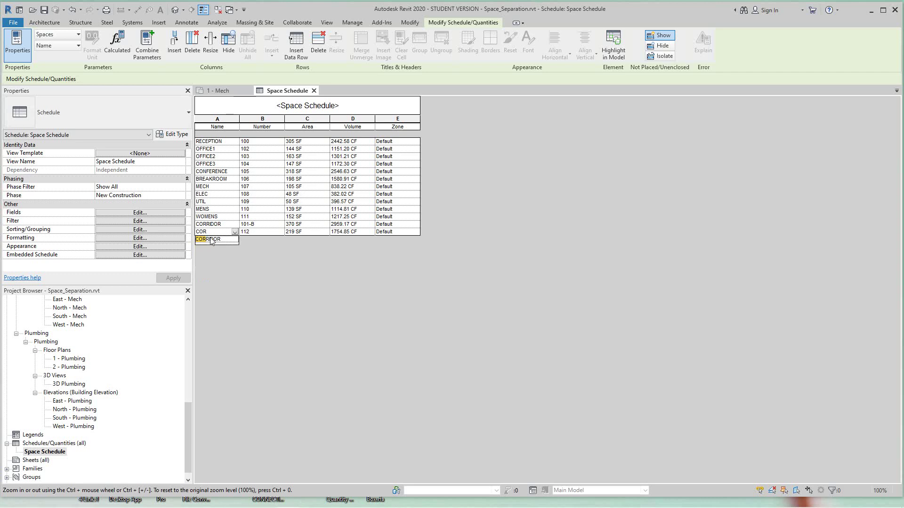
click(210, 239)
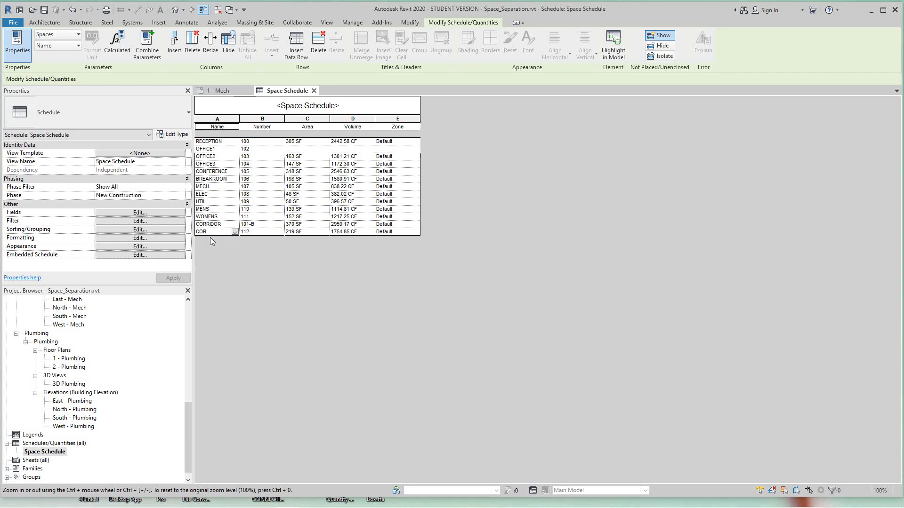
click(255, 232)
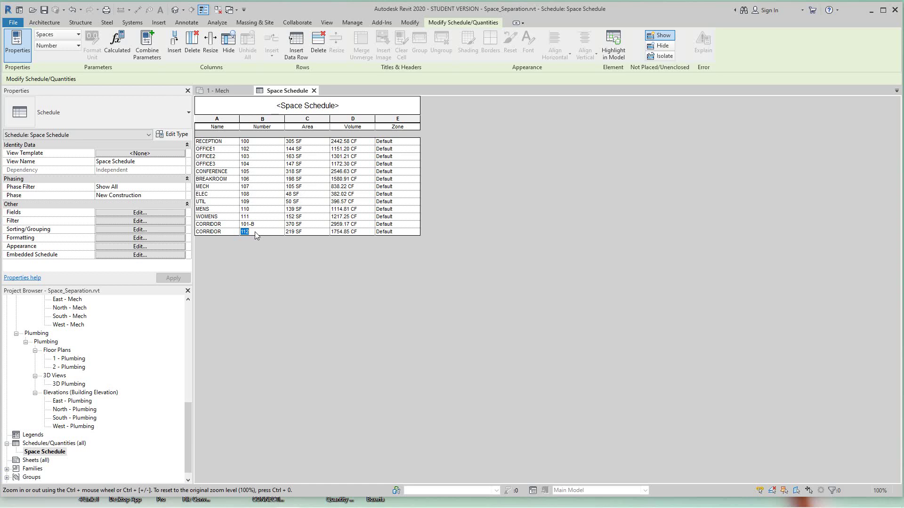
text(101-A)
Step: In the 1 - Mech plan, select the CORRIDOR 101-A space to check the split
click(219, 90)
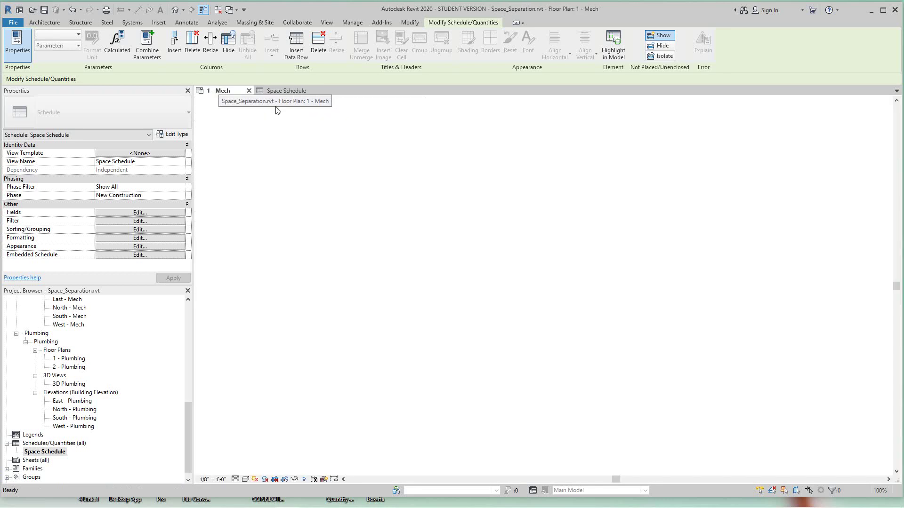
scroll(430, 311, down, 3)
click(413, 323)
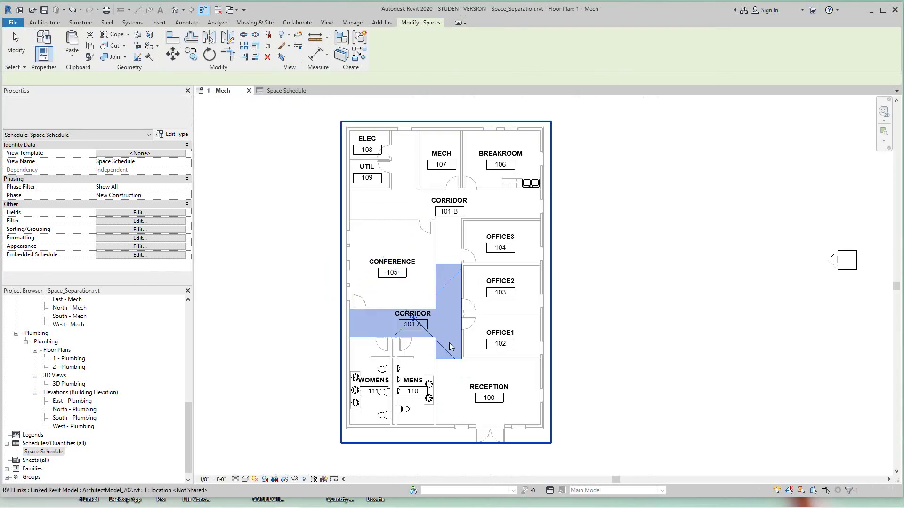
scroll(413, 324, up, 2)
scroll(419, 339, down, 2)
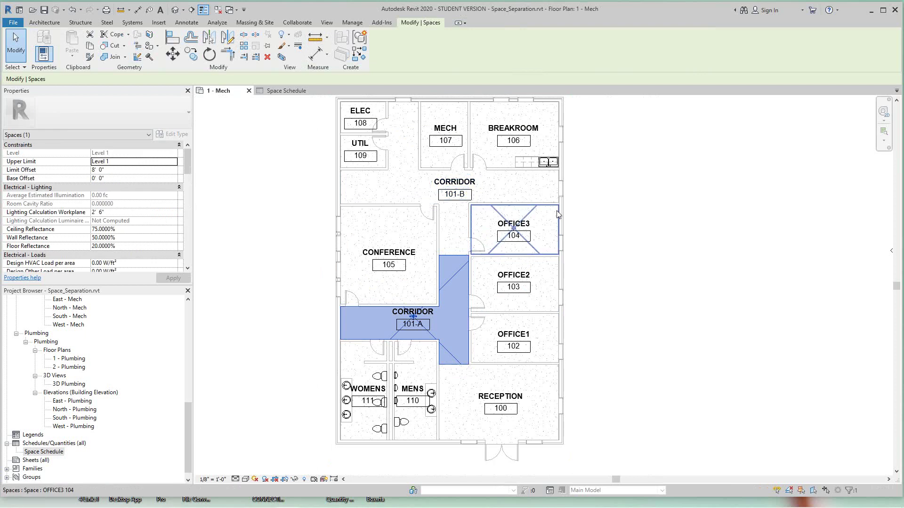
scroll(563, 215, down, 2)
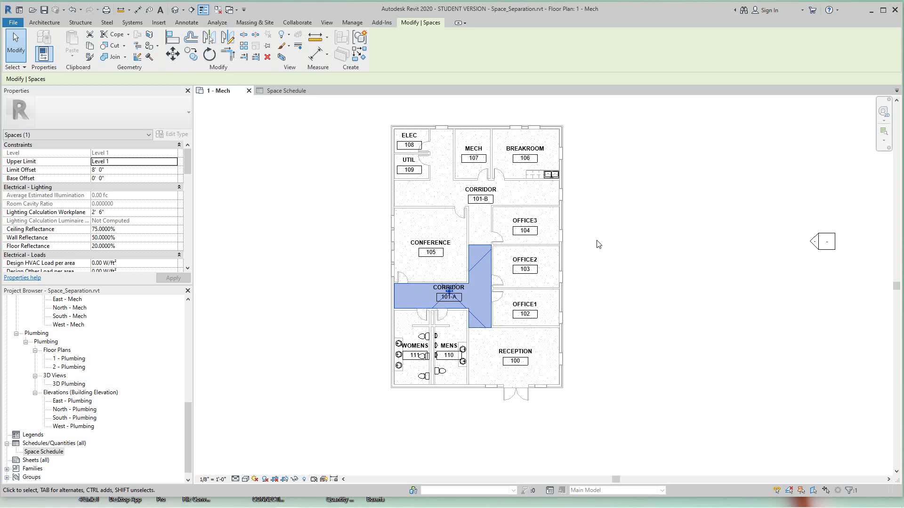
mouse_move(146, 489)
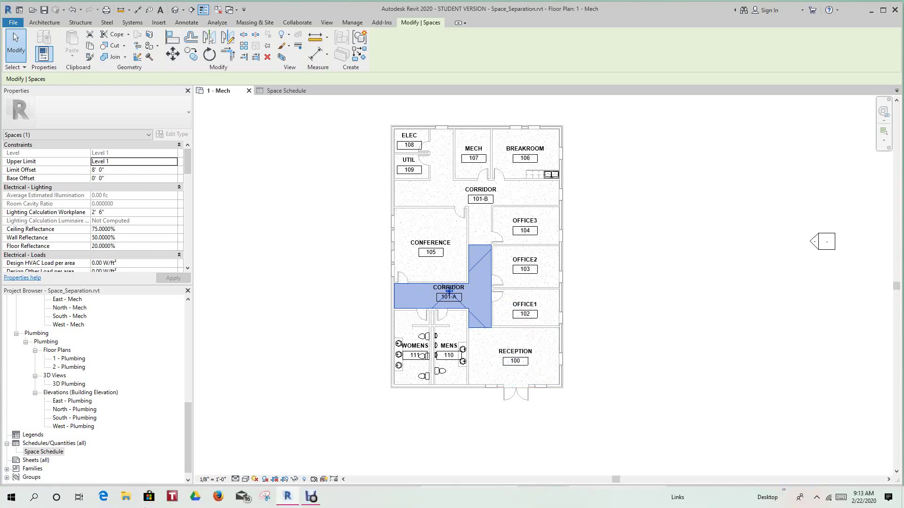